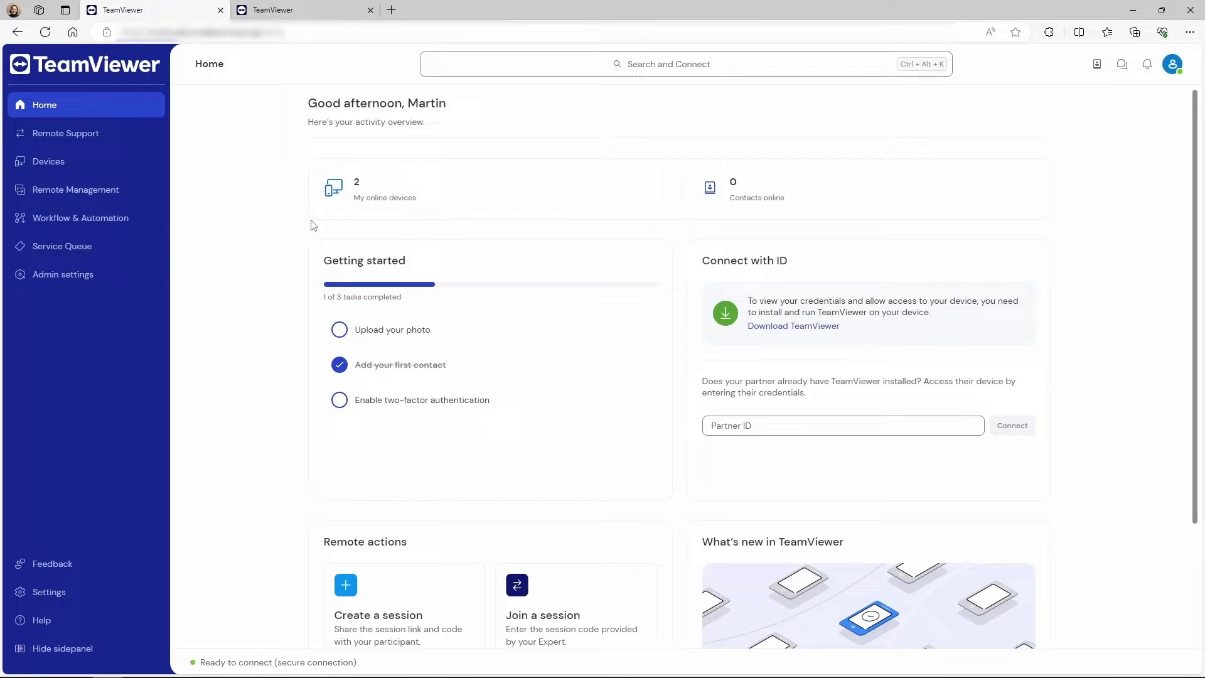
- From Workflow & Automation's rule list, start a new blank automation rule
{"action": "left_click", "coordinate": [81, 218]}
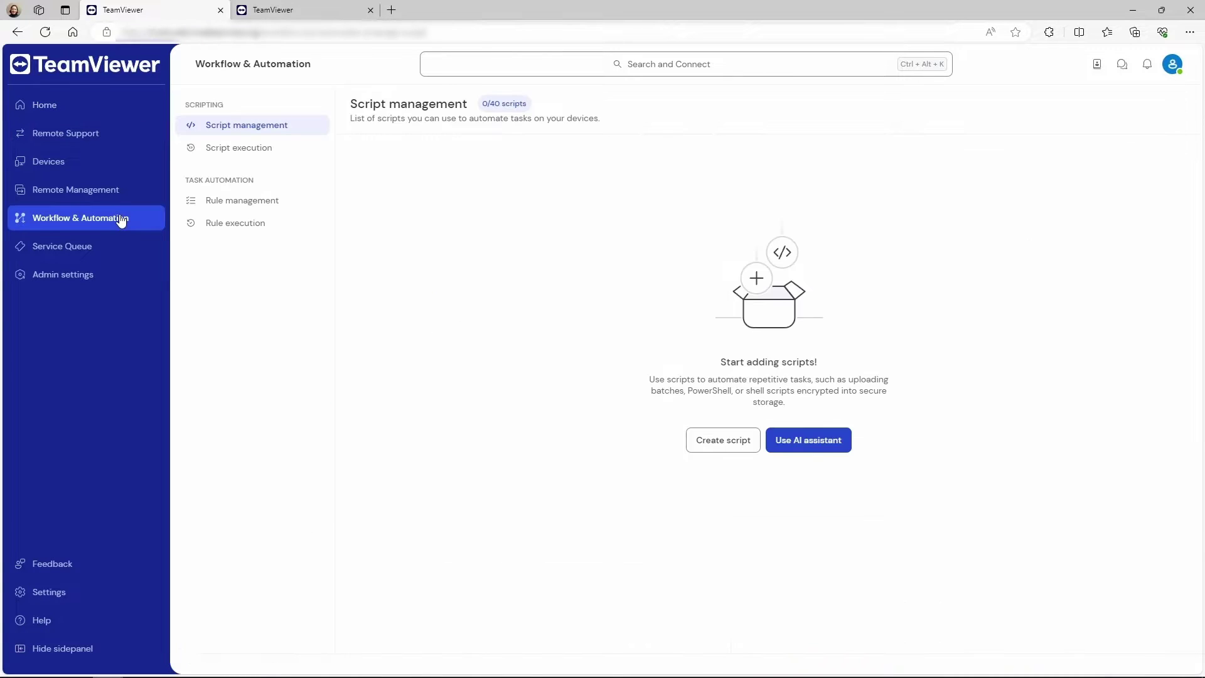
{"action": "left_click", "coordinate": [240, 204]}
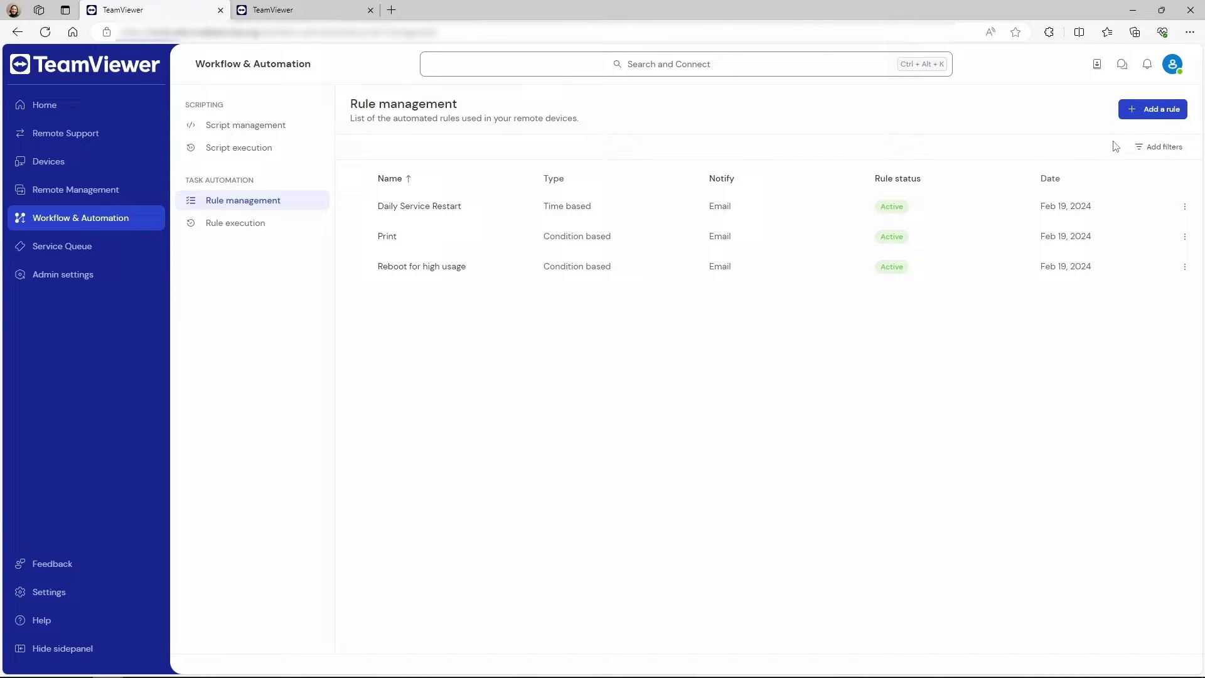
{"action": "left_click", "coordinate": [1151, 111]}
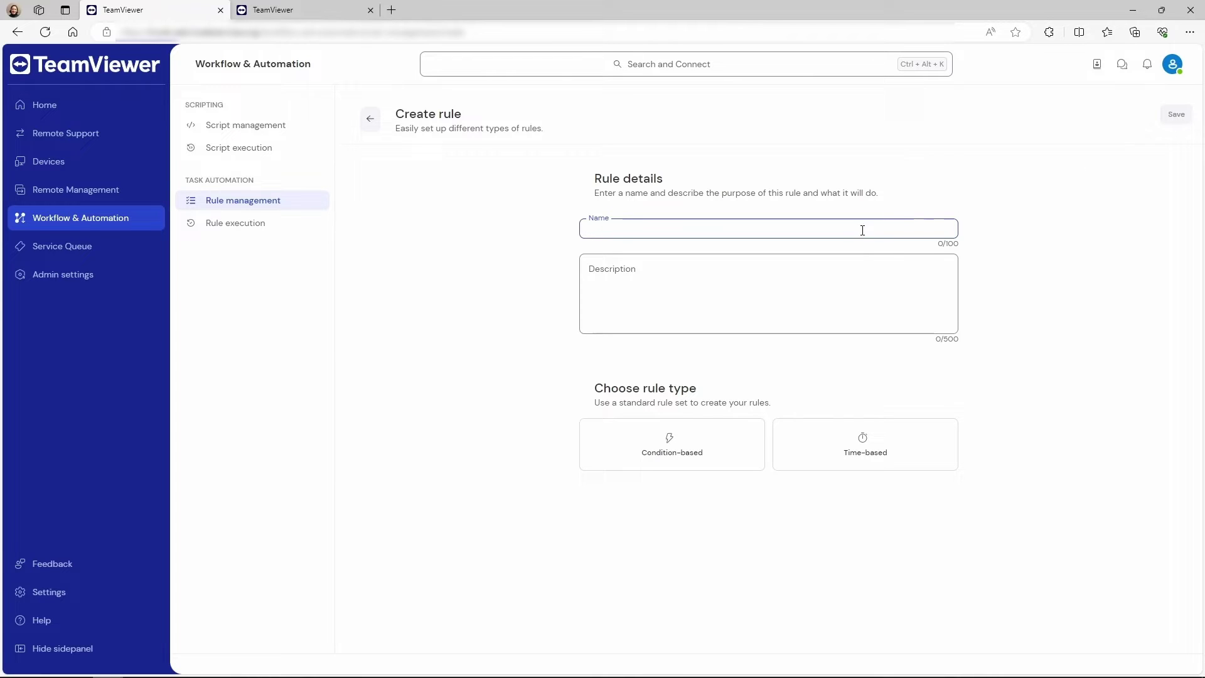
{"action": "type", "text": "Windows Defender Firewall"}
{"action": "type", "text": "restart"}
- Move from the rule name 'Windows Defender Firewall restart' to the description field
{"action": "key", "text": "Tab"}
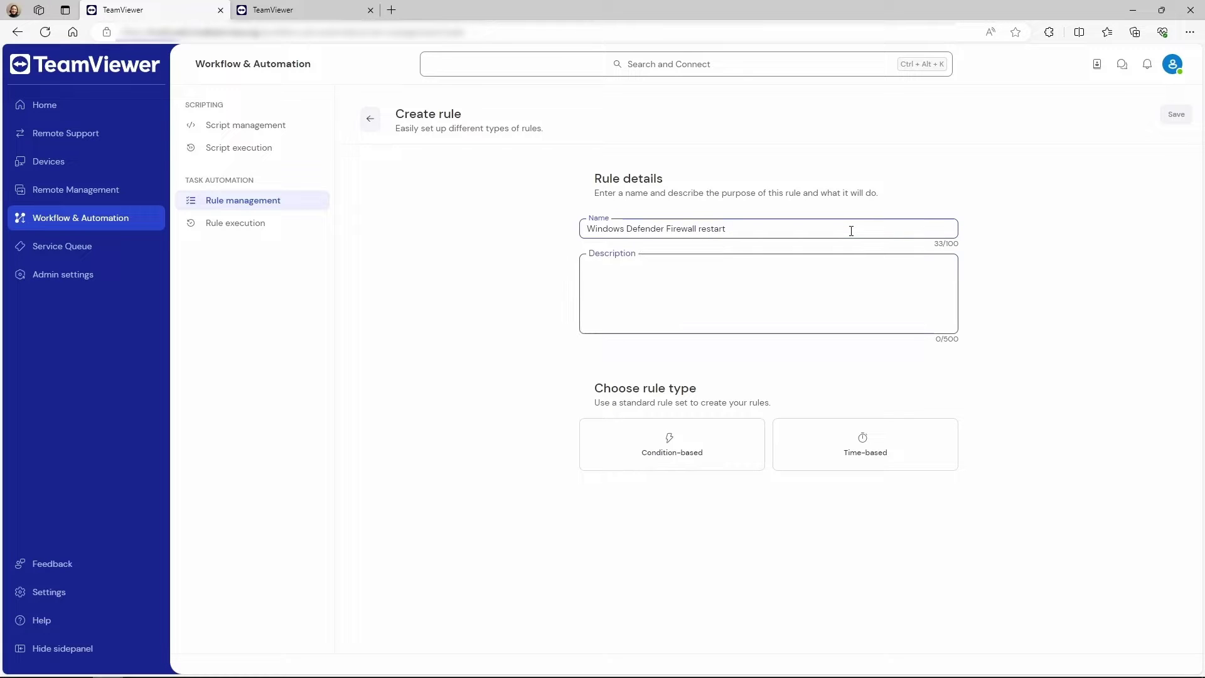
{"action": "type", "text": "Restarting "}
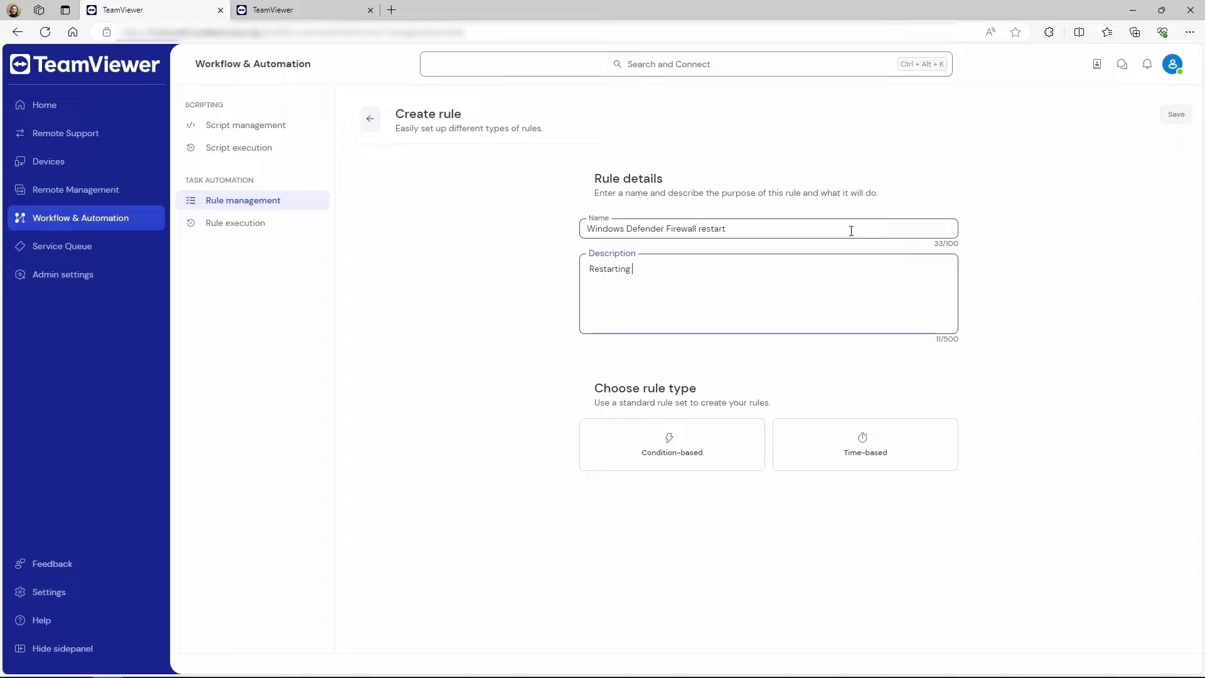
{"action": "type", "text": "Windows Defender Firewall when cra"}
{"action": "type", "text": "shed twice"}
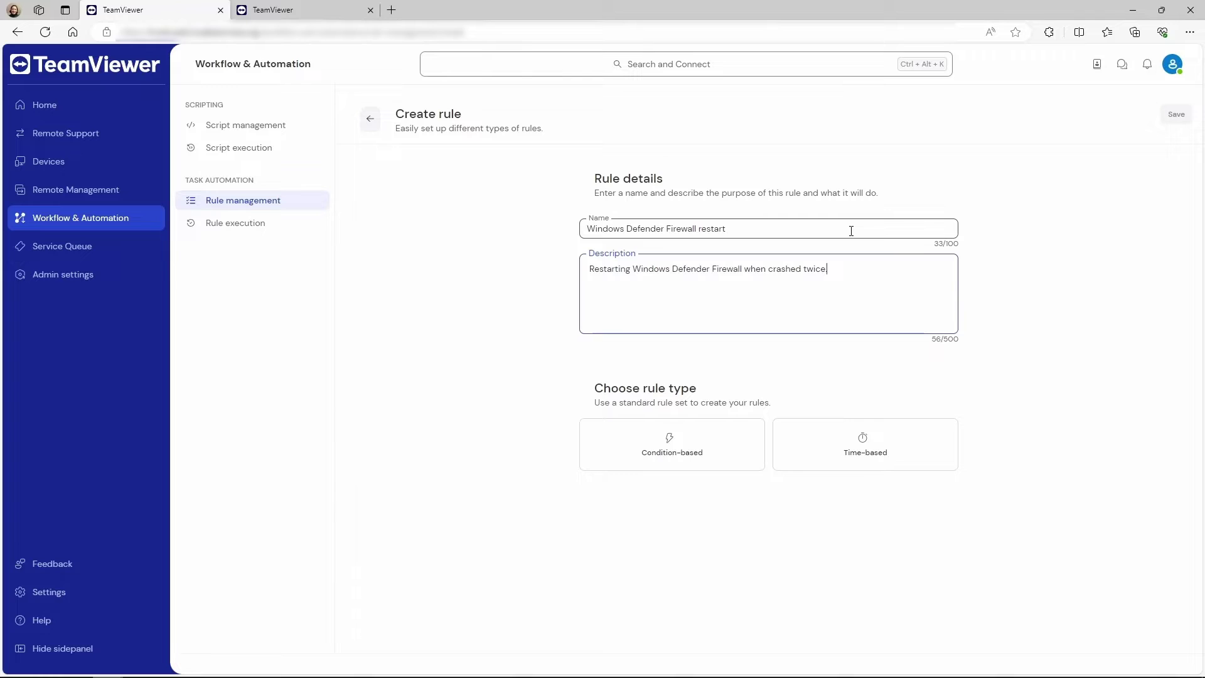
- Make the rule condition-based with a service condition trigger on device VTFTVDSRVFRA201
{"action": "left_click", "coordinate": [688, 442]}
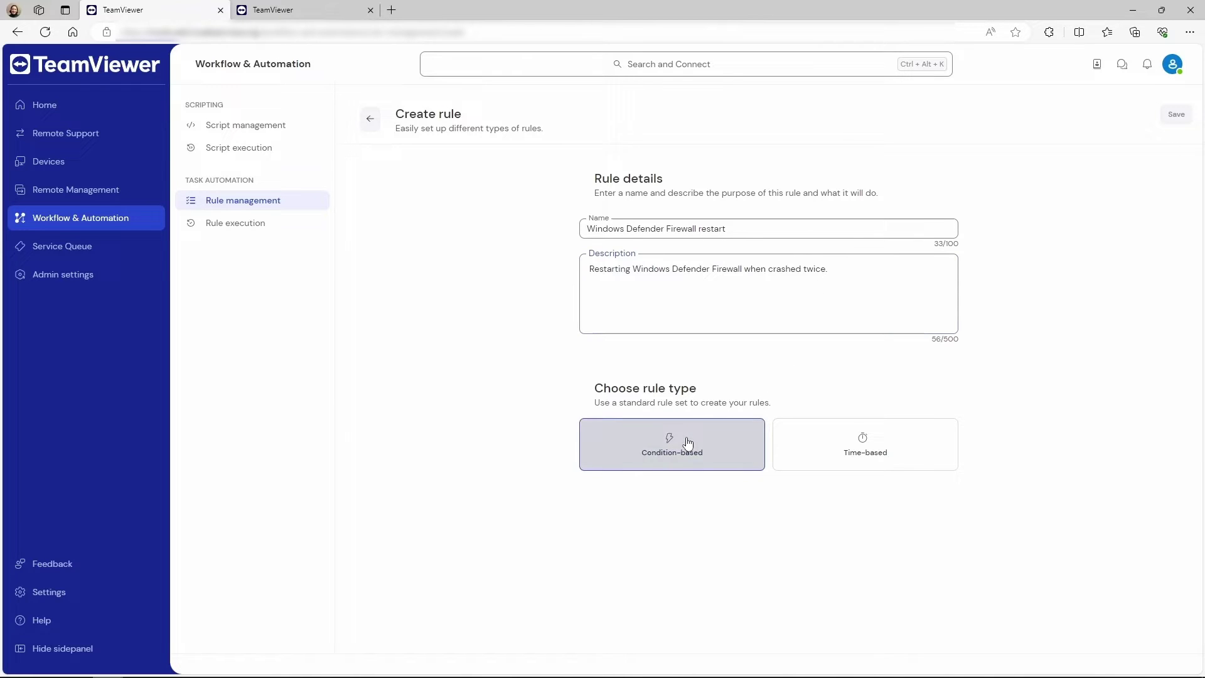
{"action": "scroll", "coordinate": [689, 442], "scroll_direction": "down", "scroll_amount": 3}
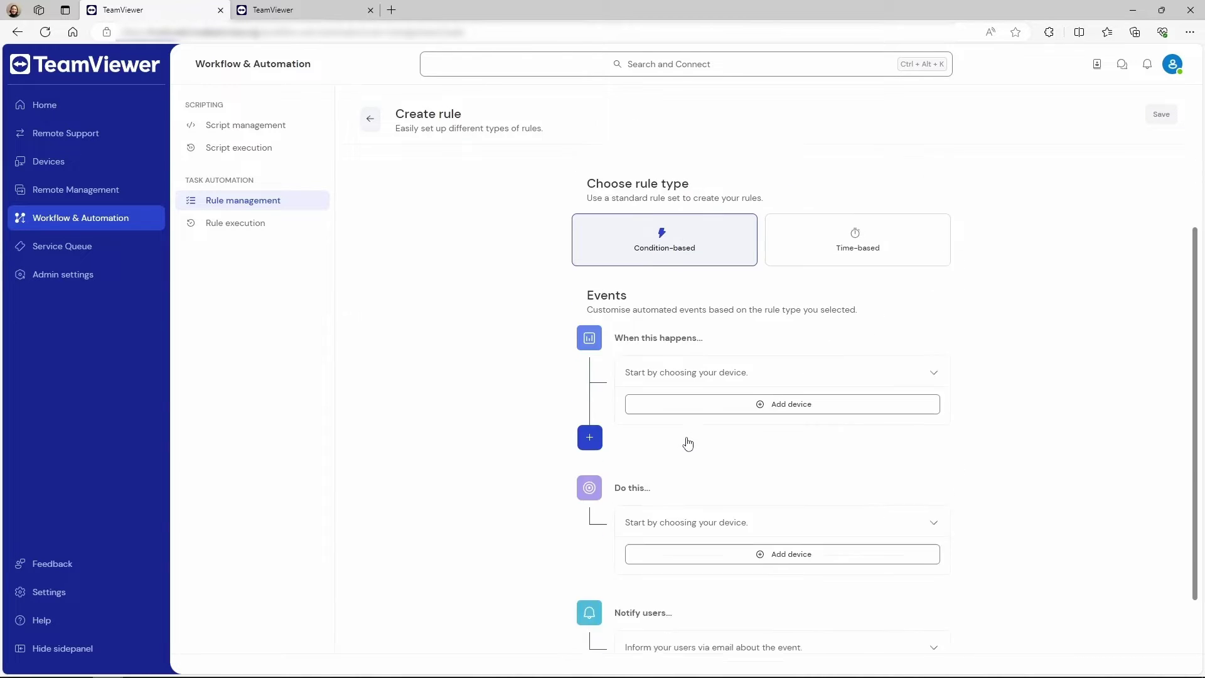
{"action": "scroll", "coordinate": [689, 442], "scroll_direction": "down", "scroll_amount": 2}
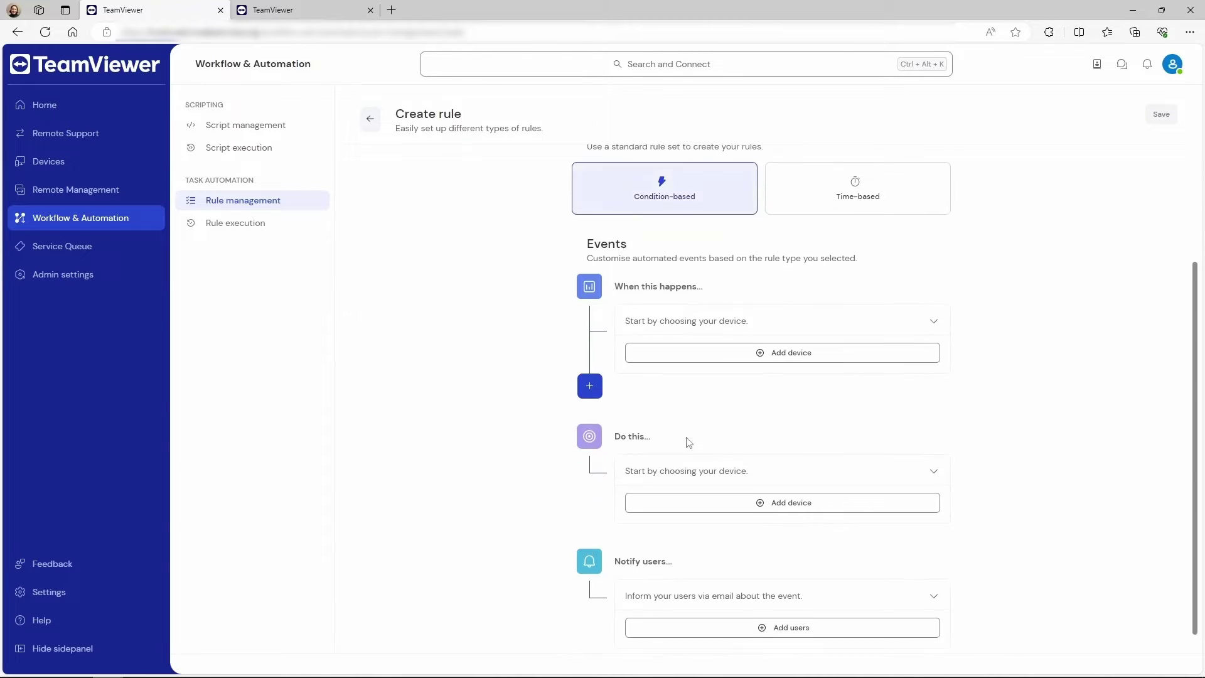
{"action": "left_click", "coordinate": [797, 352]}
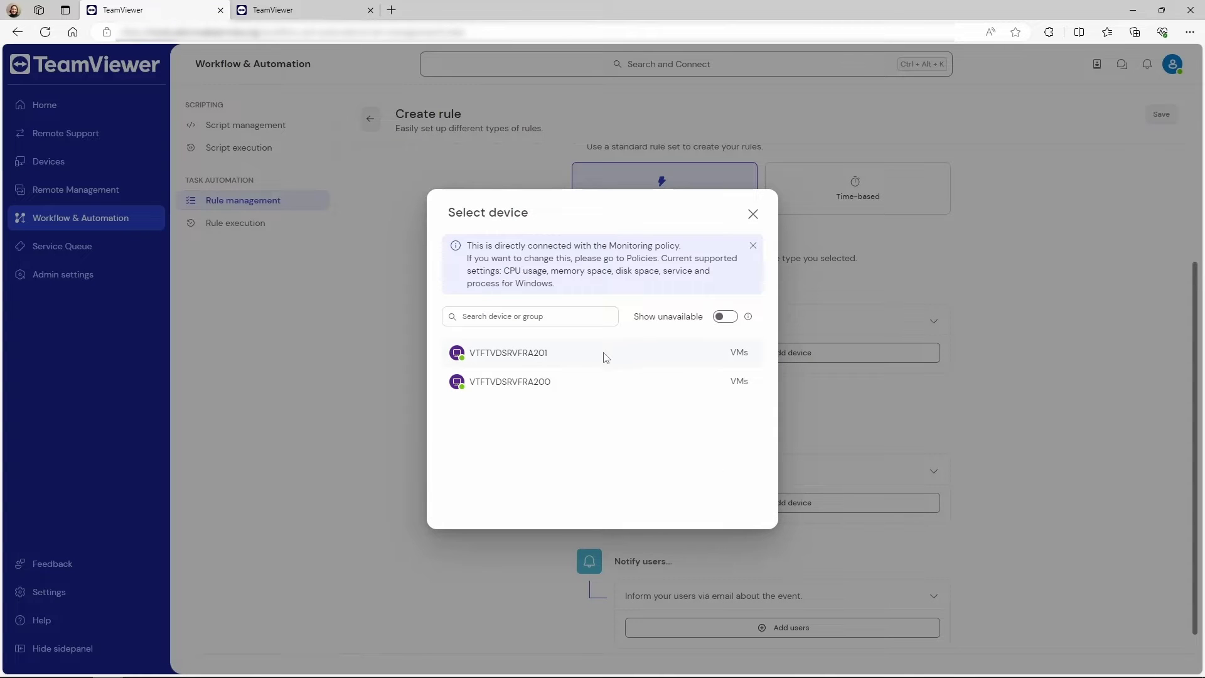
{"action": "left_click", "coordinate": [578, 362]}
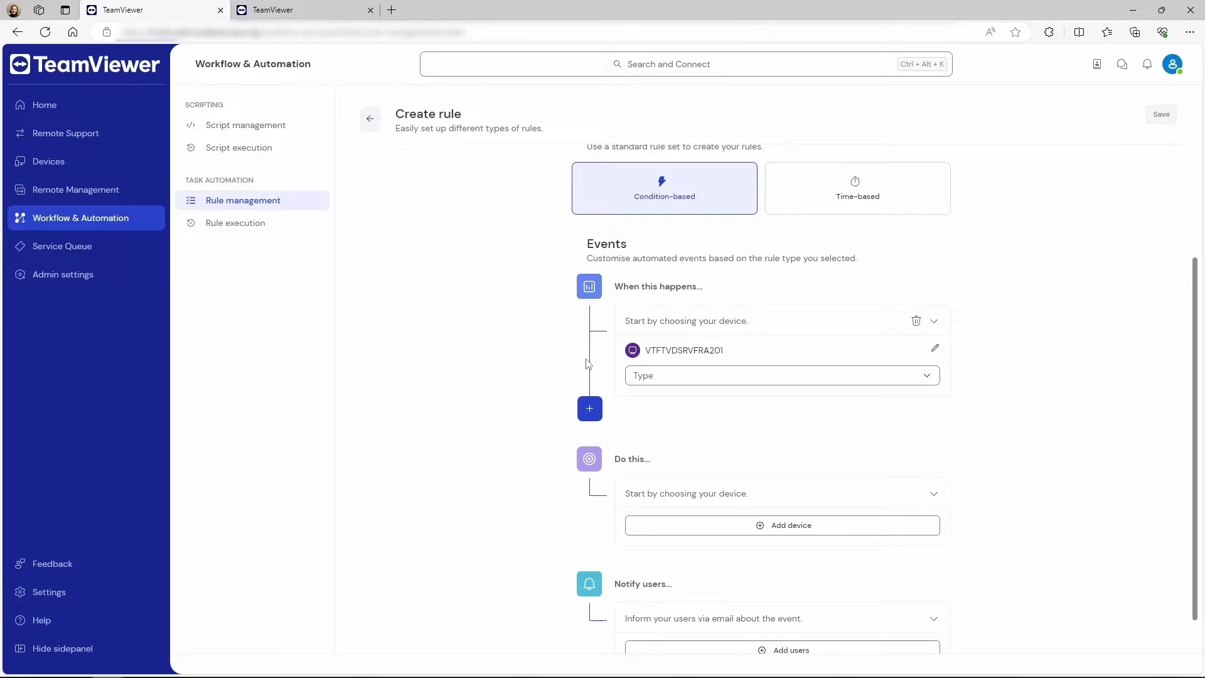
{"action": "left_click", "coordinate": [677, 380]}
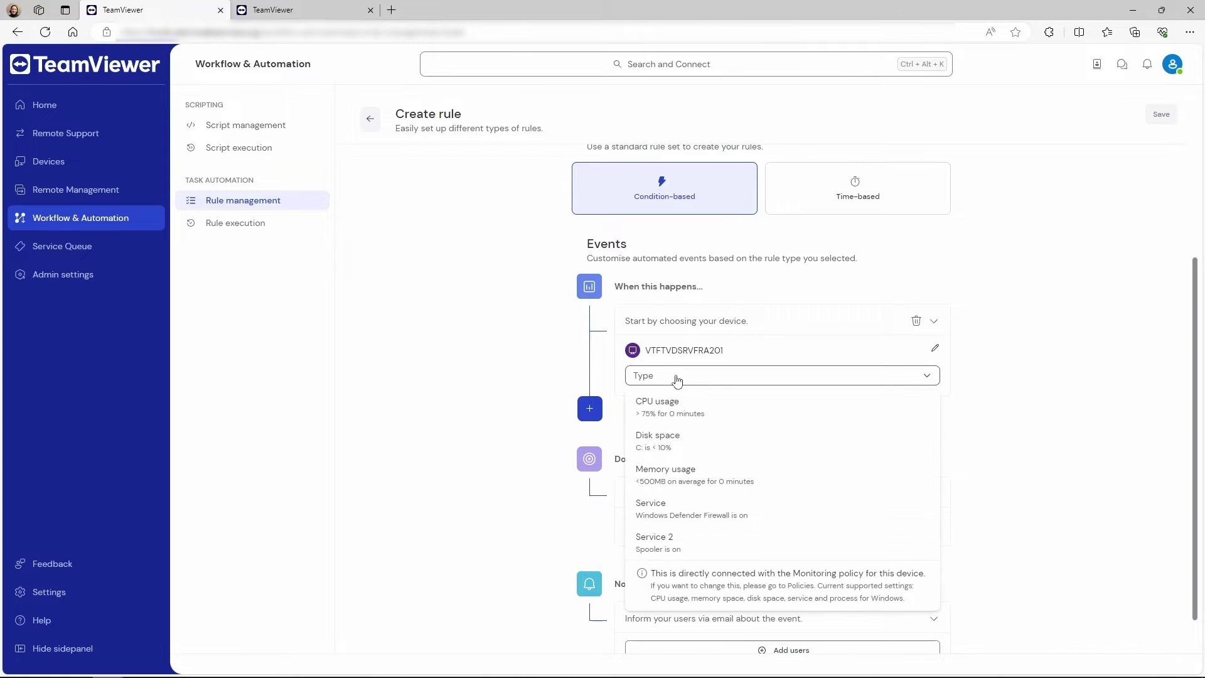
{"action": "left_click", "coordinate": [697, 509]}
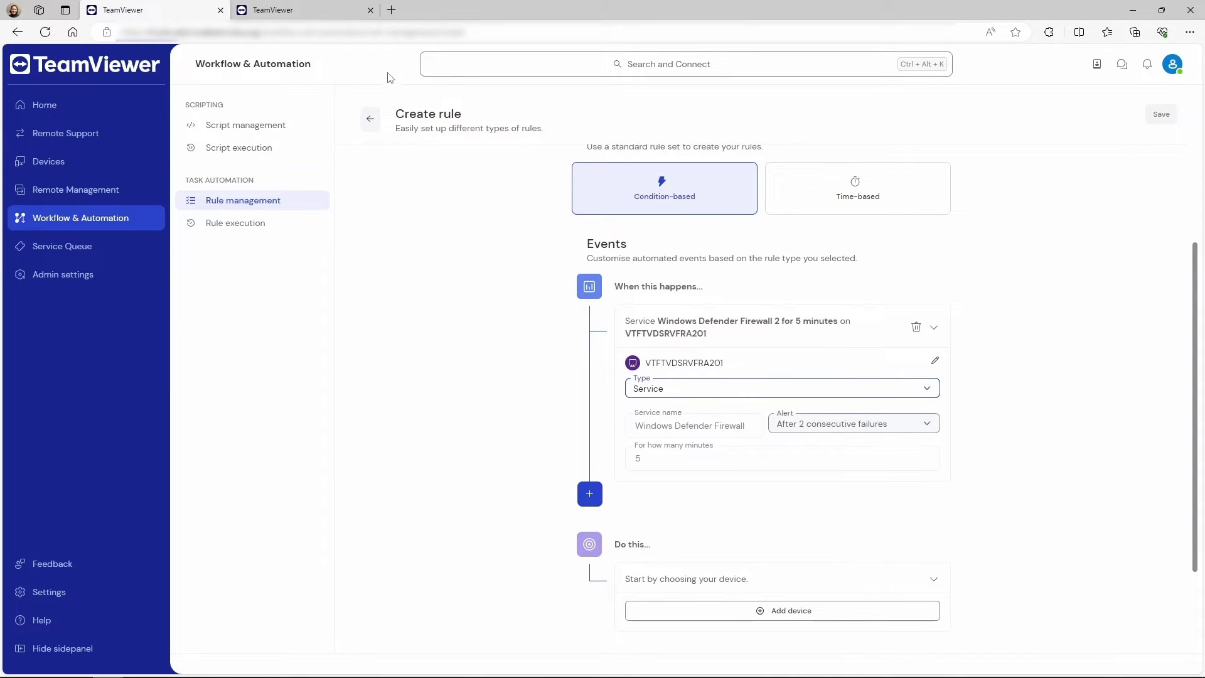
- Check the policy's Windows Defender Firewall service condition, then return to the rule
{"action": "left_click", "coordinate": [332, 16]}
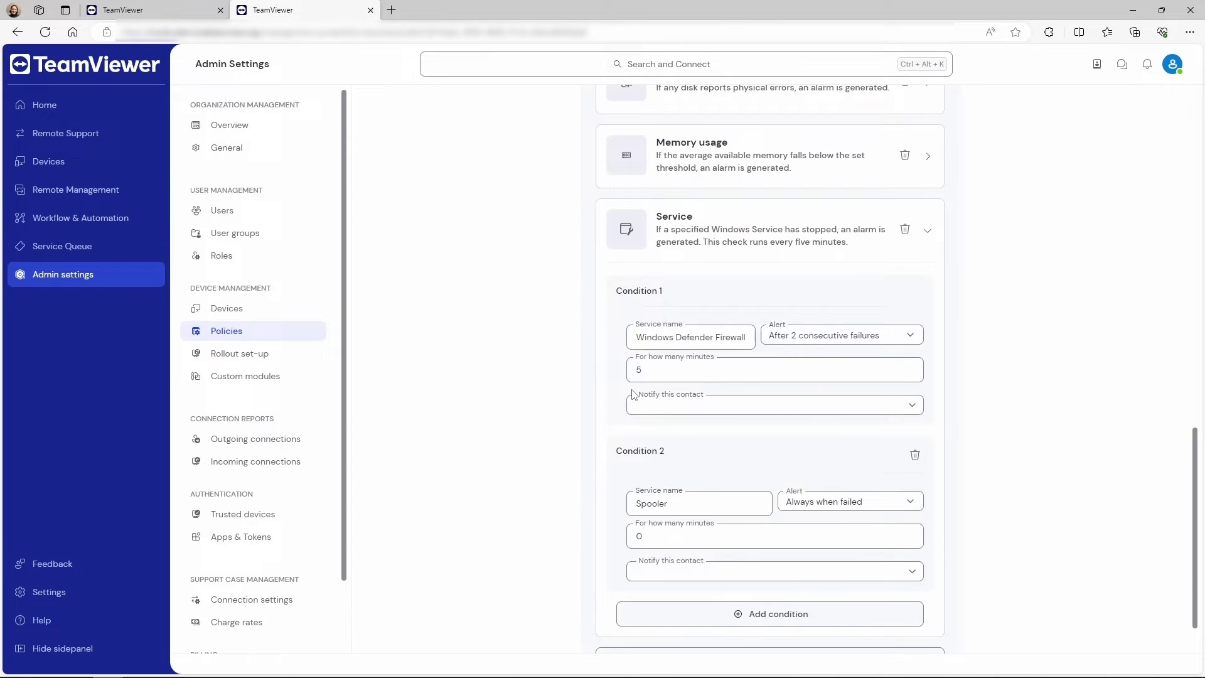
{"action": "left_click", "coordinate": [752, 335]}
{"action": "left_click", "coordinate": [185, 15]}
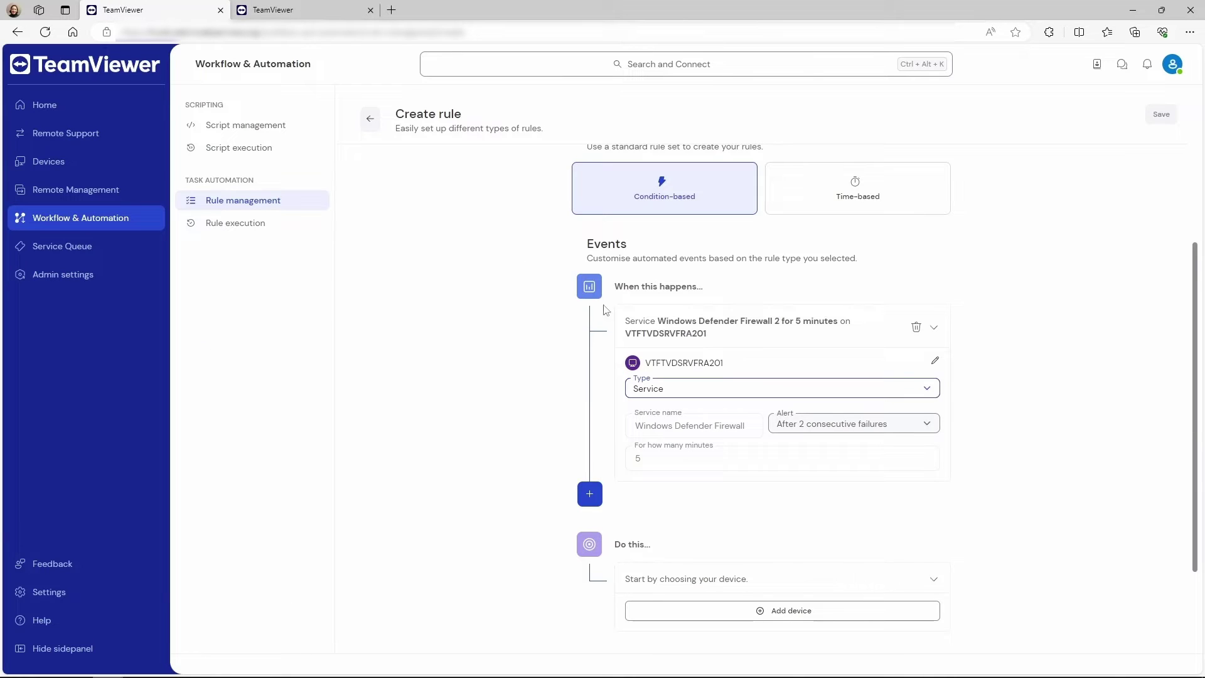
{"action": "scroll", "coordinate": [766, 493], "scroll_direction": "down", "scroll_amount": 3}
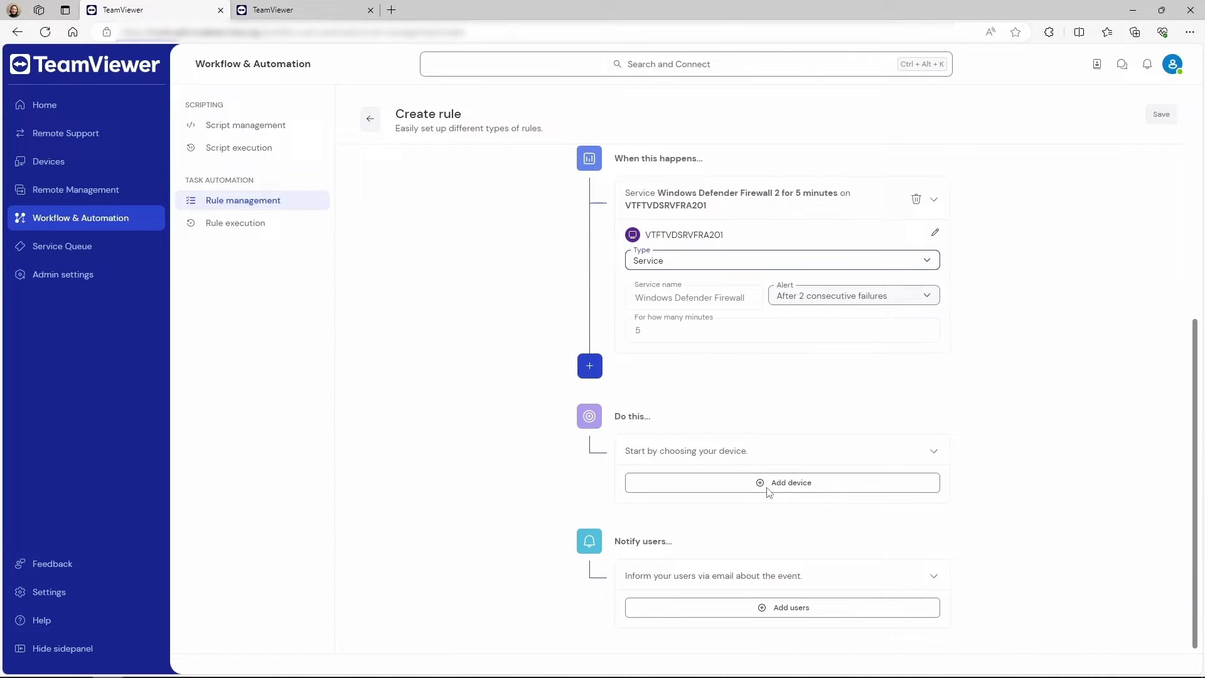
- Add a Restart service action for 'Windows Defender Firewall' on device VTFTVDSRVFRA201
{"action": "left_click", "coordinate": [792, 486]}
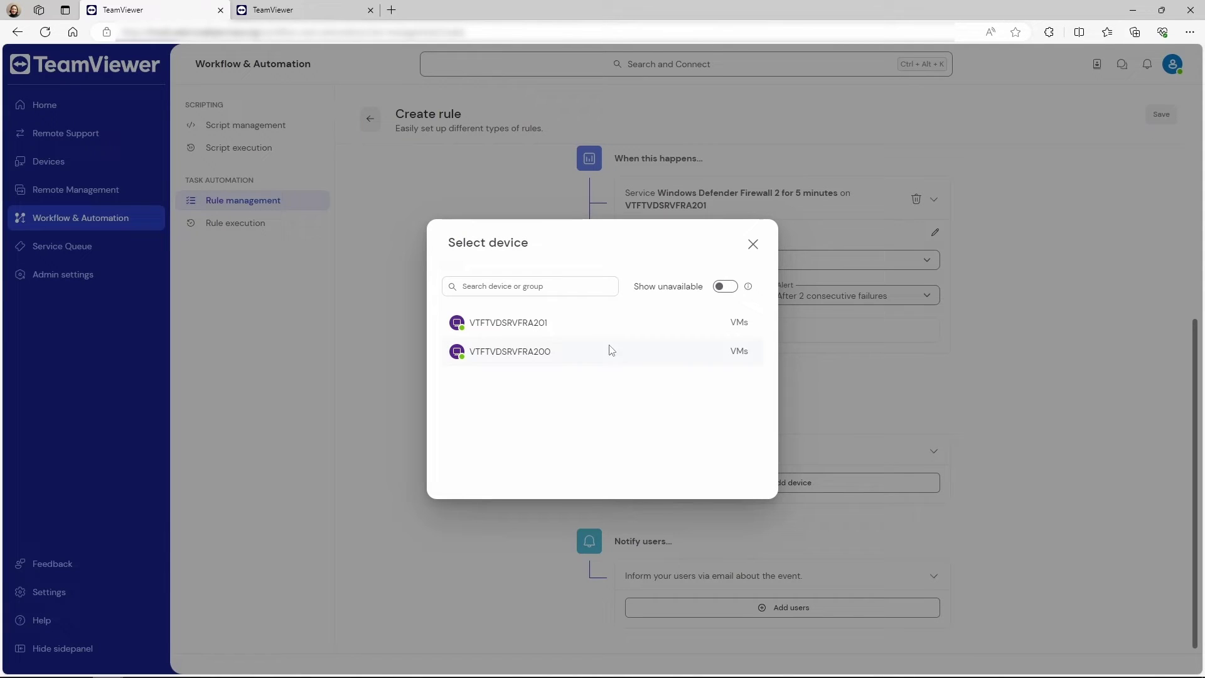
{"action": "left_click", "coordinate": [550, 324]}
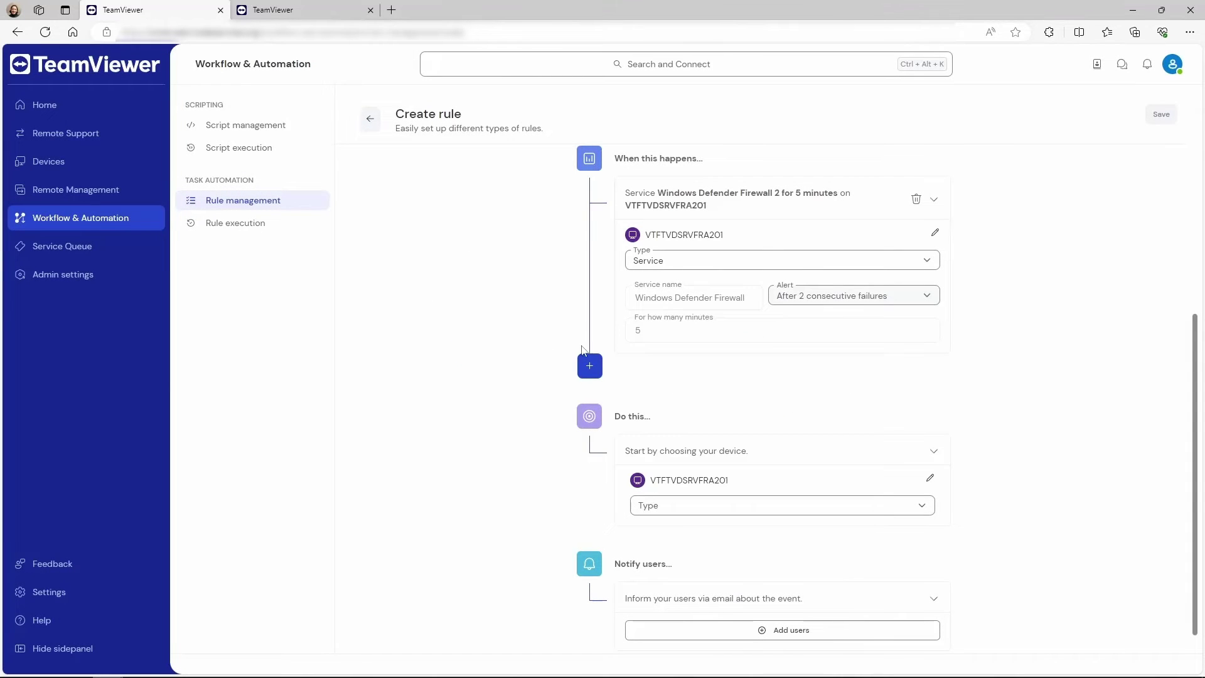
{"action": "left_click", "coordinate": [779, 508]}
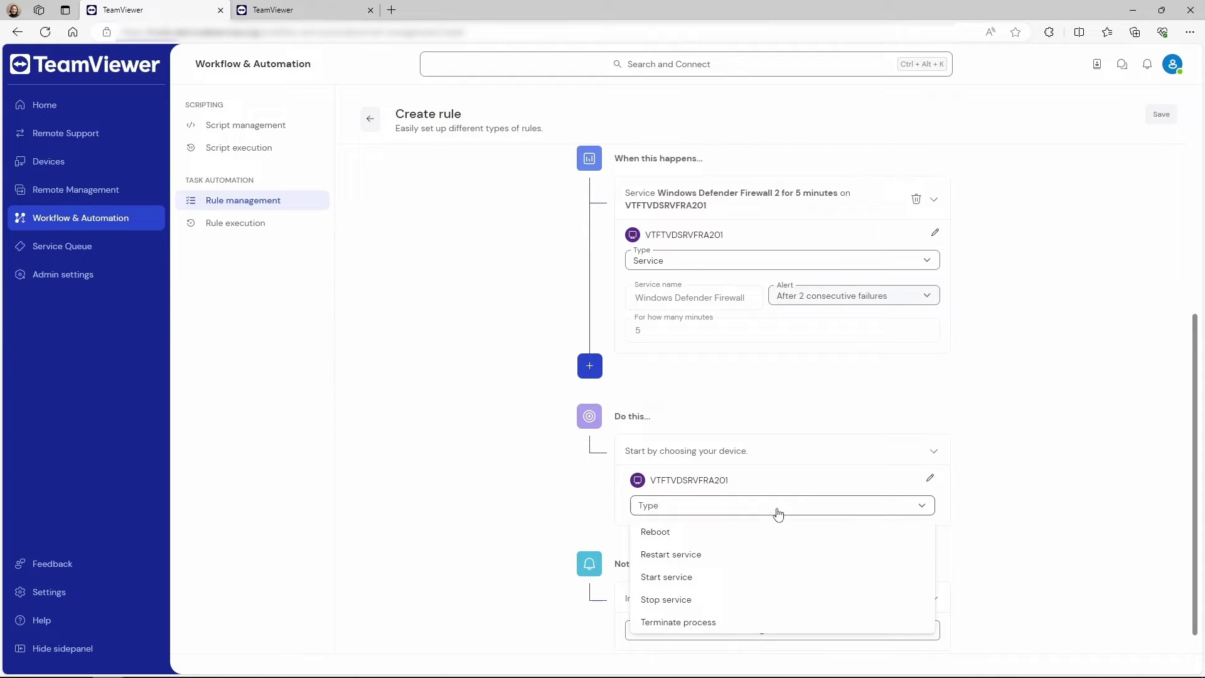
{"action": "left_click", "coordinate": [745, 555]}
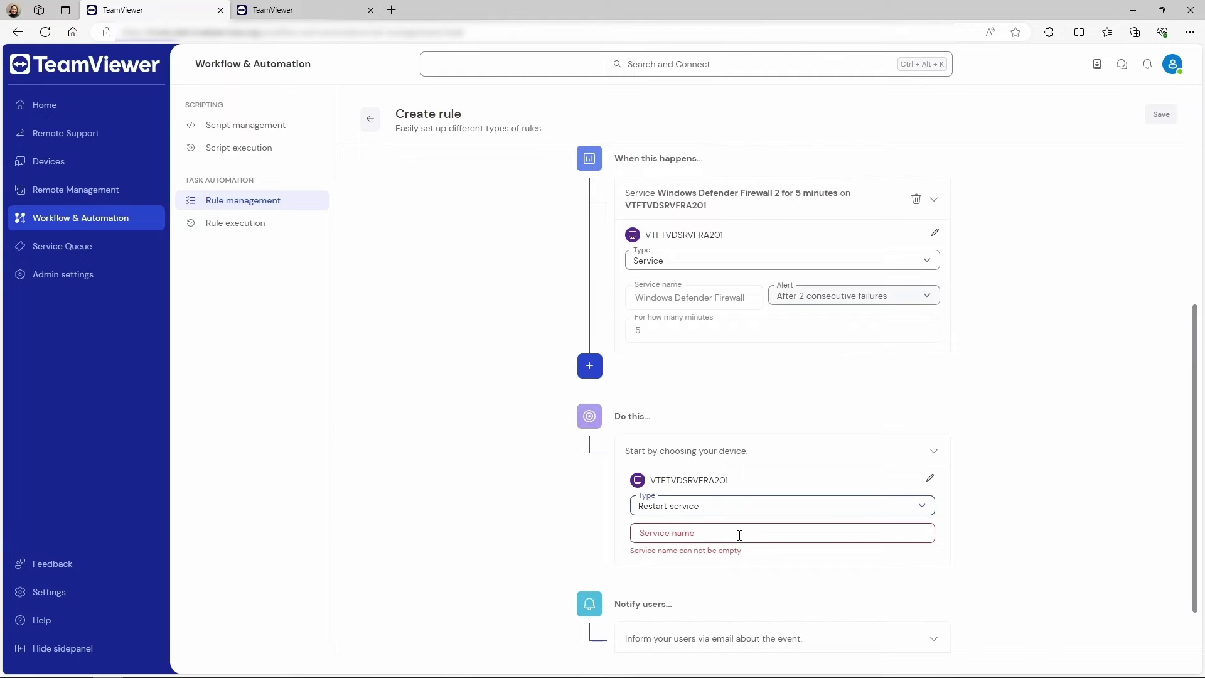
{"action": "left_click", "coordinate": [739, 535]}
{"action": "type", "text": "Windows Defender Firewall"}
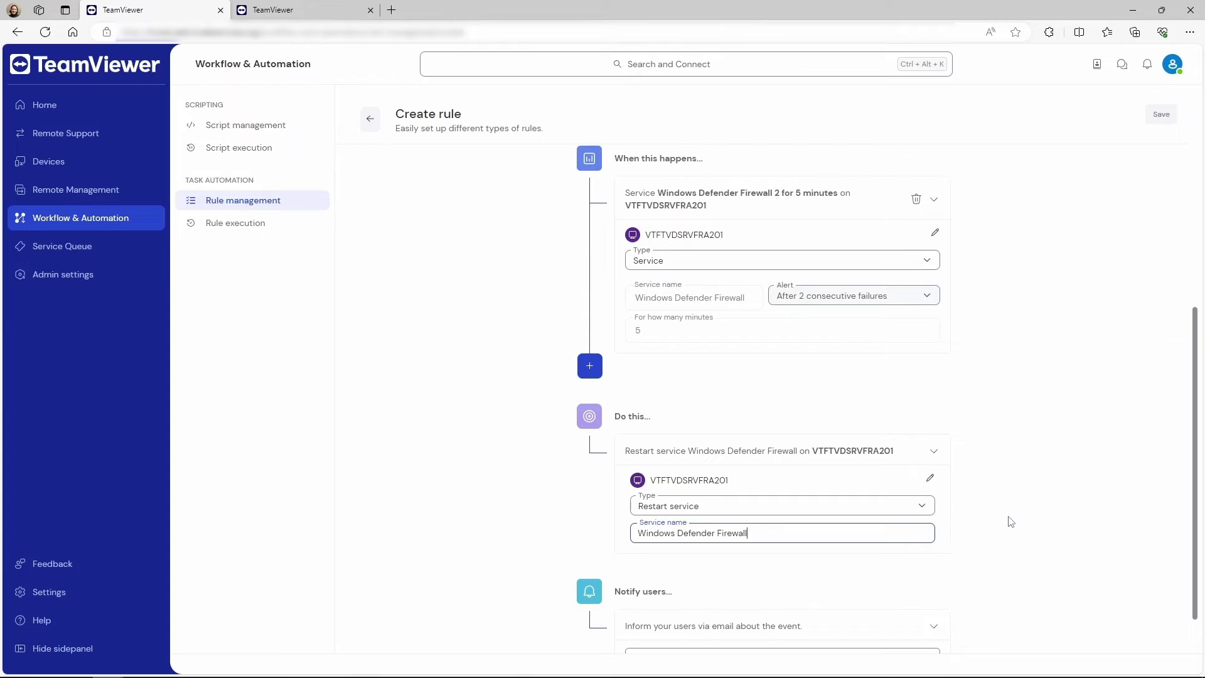
{"action": "scroll", "coordinate": [1009, 520], "scroll_direction": "down", "scroll_amount": 1}
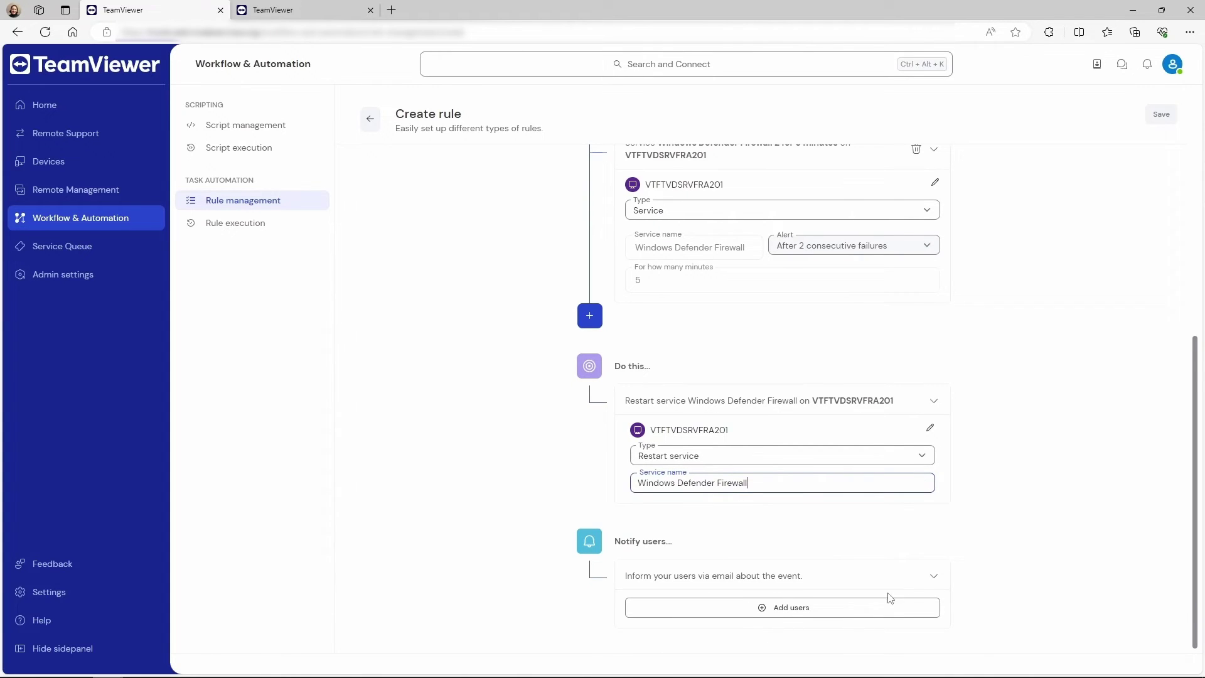
- Tick the first two listed users for email notification and continue
{"action": "left_click", "coordinate": [865, 613]}
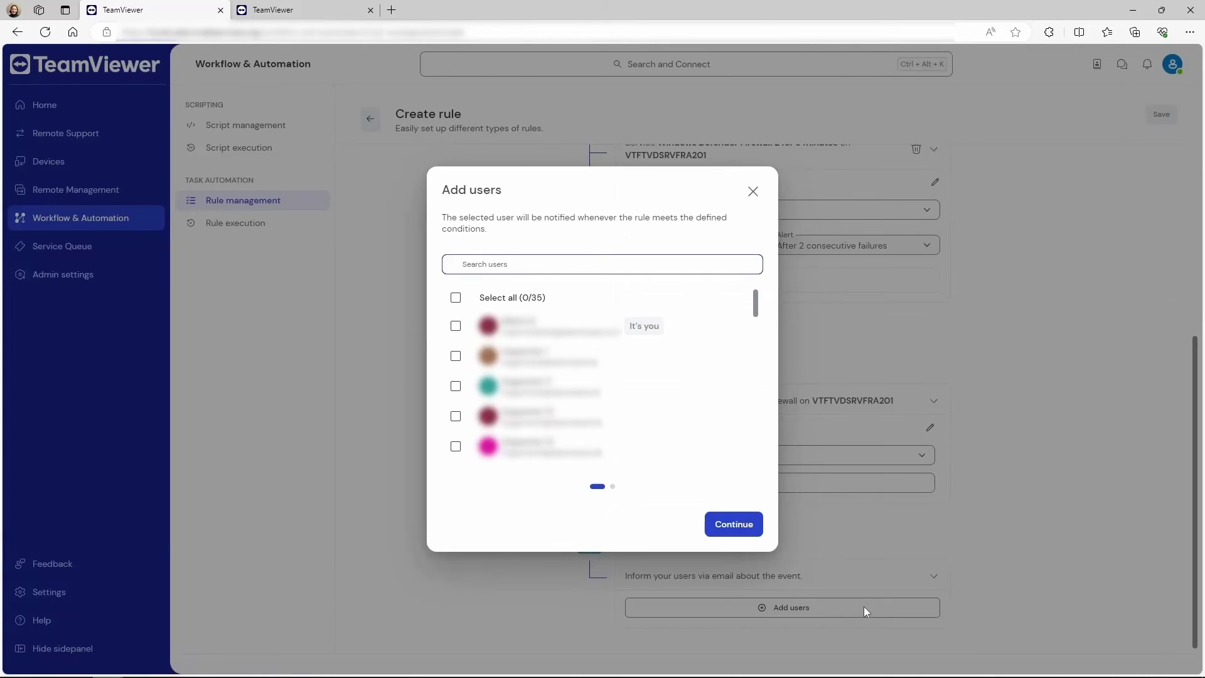
{"action": "left_click", "coordinate": [455, 326]}
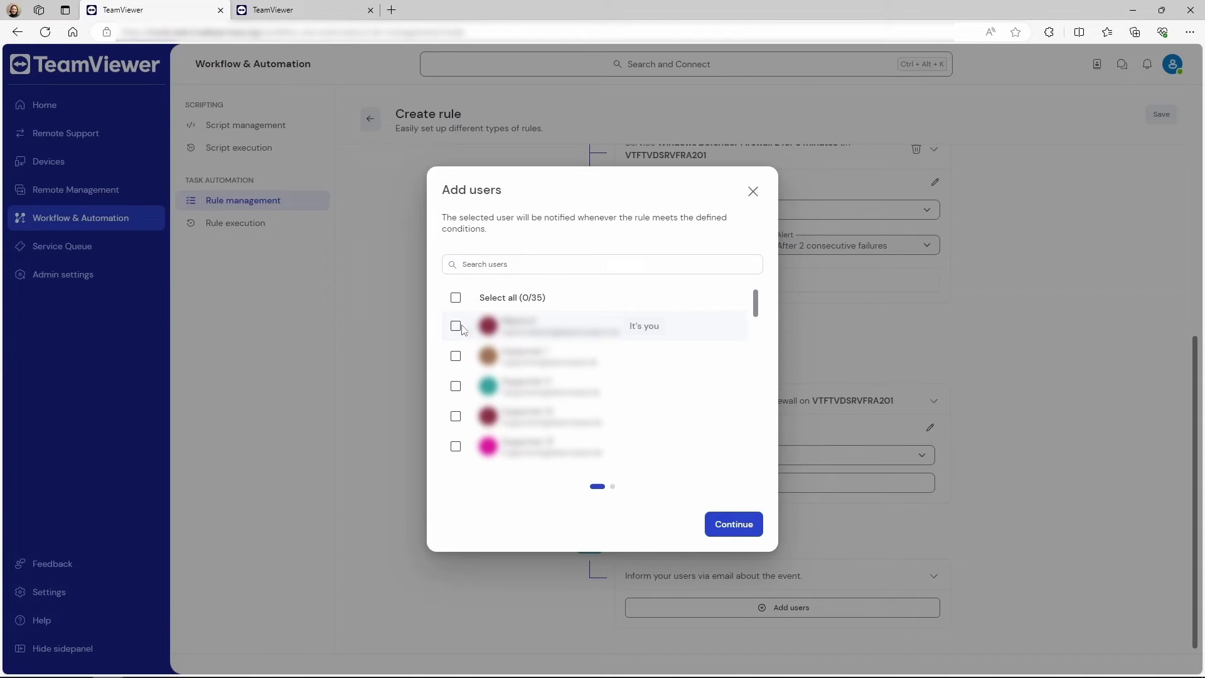
{"action": "left_click", "coordinate": [456, 356]}
{"action": "left_click", "coordinate": [731, 524]}
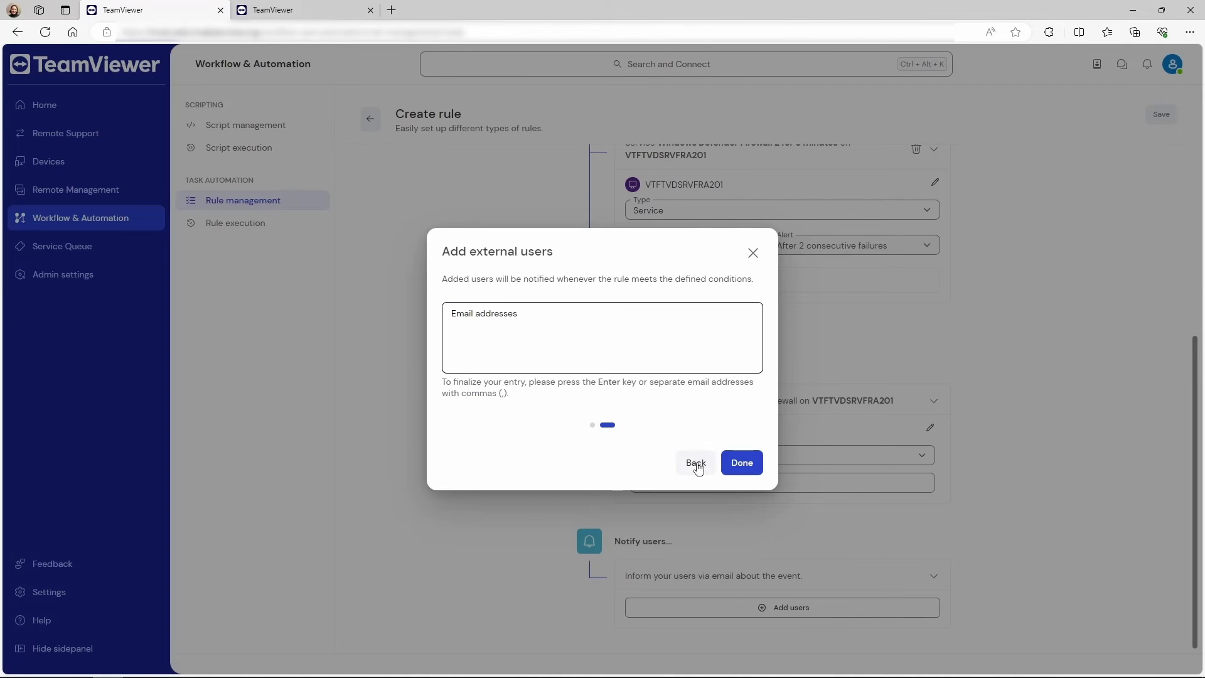
{"action": "left_click", "coordinate": [649, 344]}
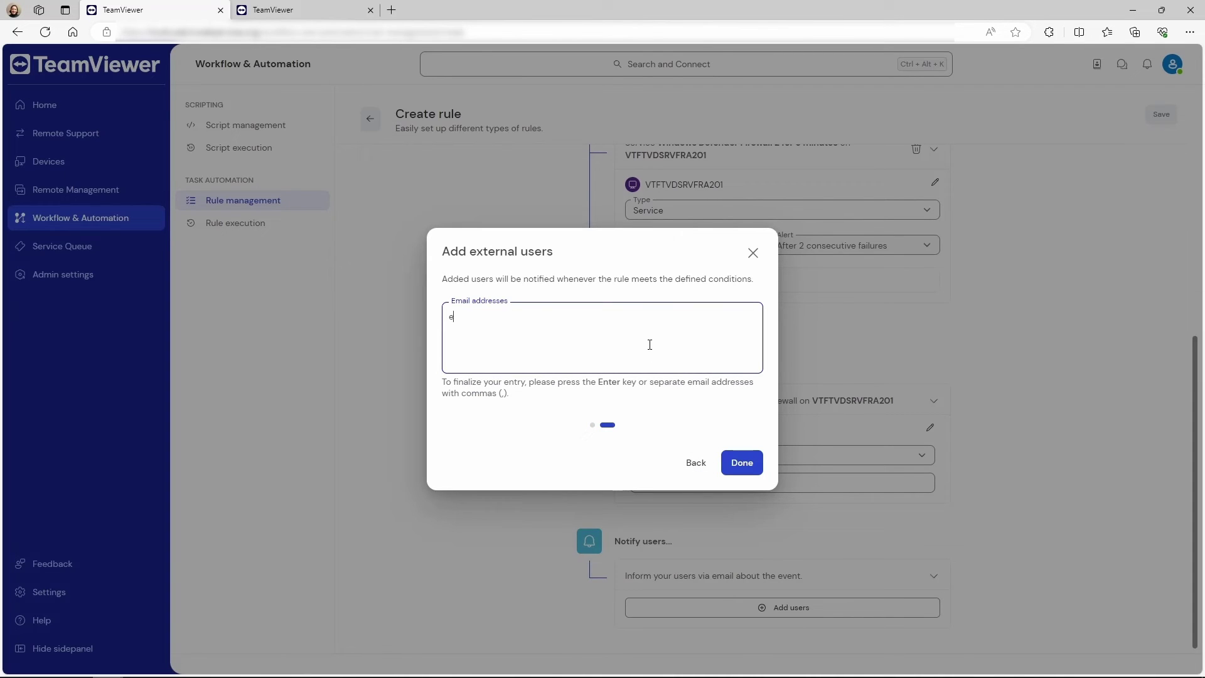
{"action": "type", "text": "xternal@com"}
{"action": "type", "text": "pany.com"}
{"action": "key", "text": "Return"}
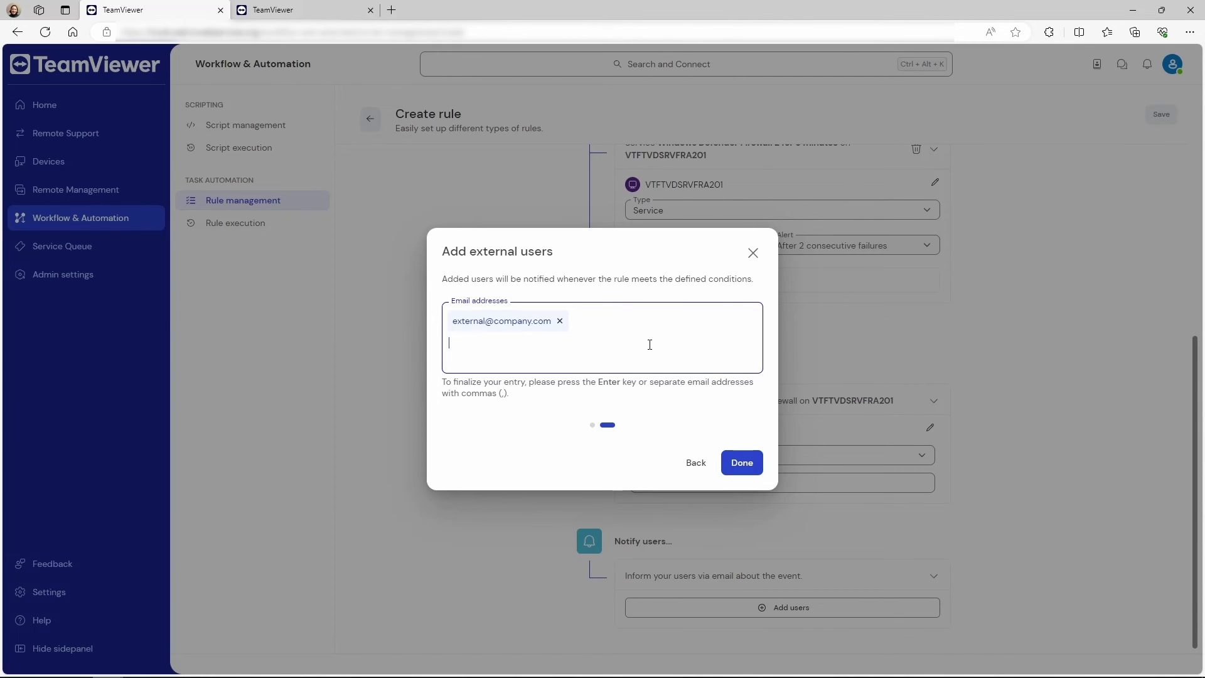
{"action": "left_click", "coordinate": [743, 462]}
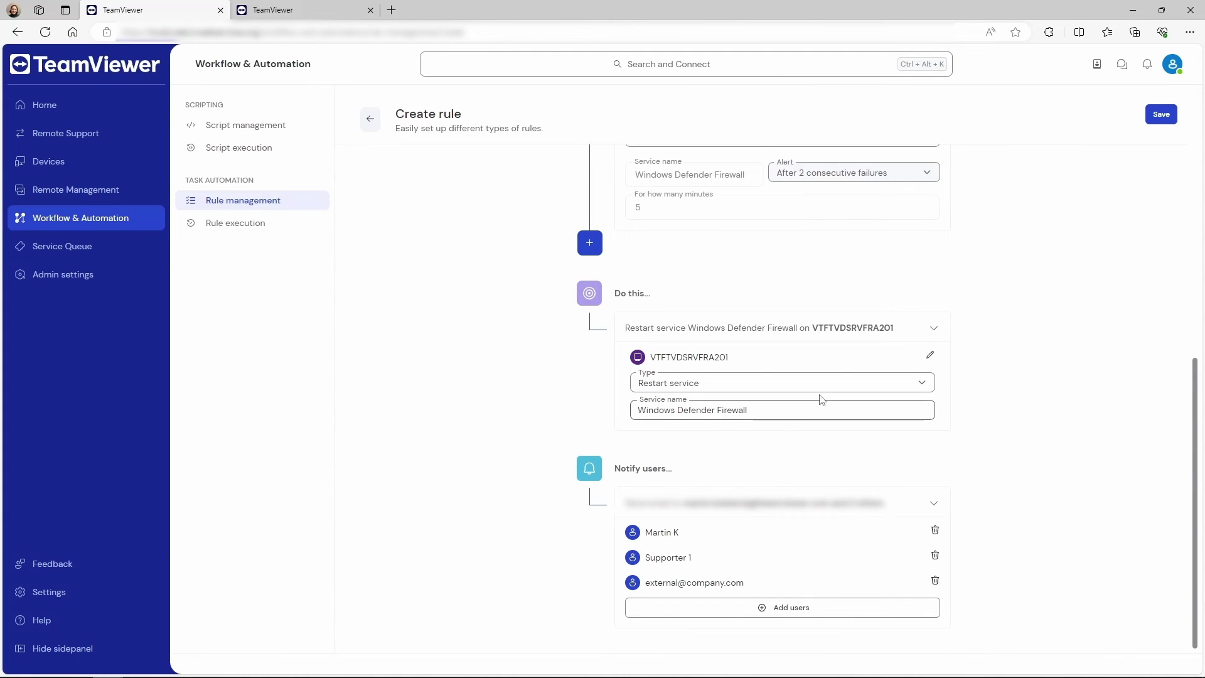
- Save the 'Windows Defender Firewall restart' rule
{"action": "left_click", "coordinate": [1161, 113]}
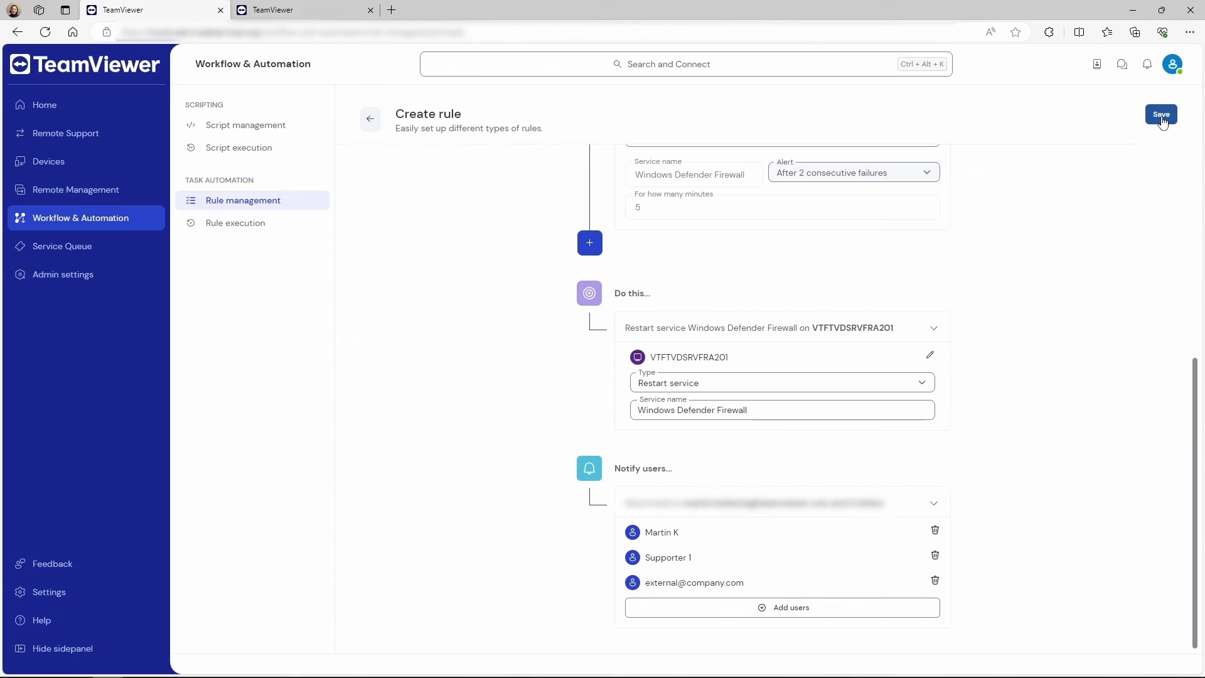